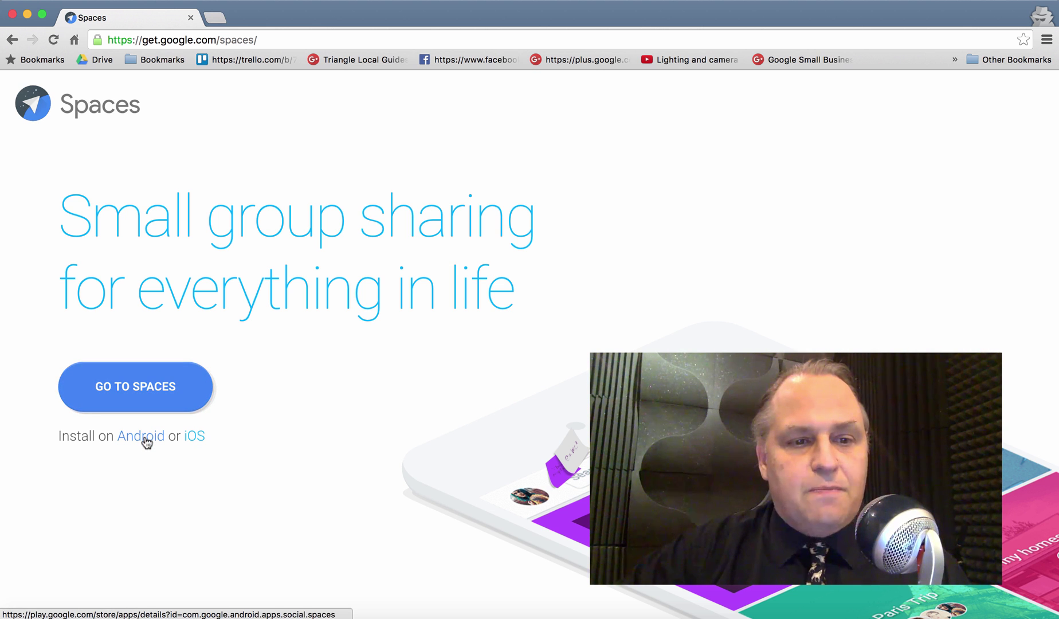
Leave the Spaces landing page via GO TO SPACES to reach Google sign-in
{"action": "left_click", "coordinate": [147, 381]}
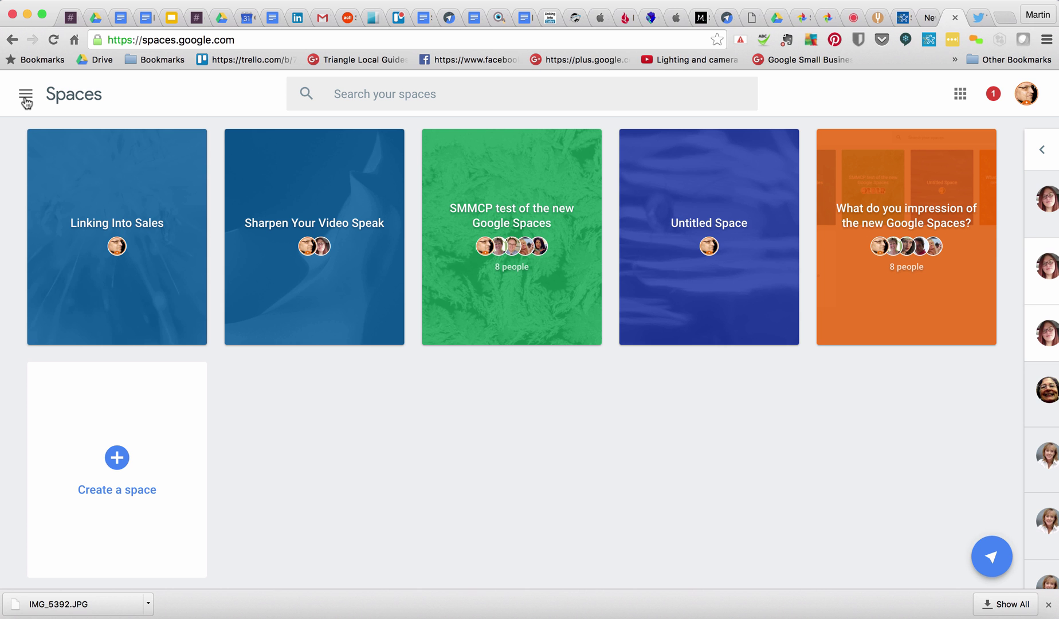
Open and then dismiss the navigation drawer to return to the spaces grid
{"action": "left_click", "coordinate": [27, 95]}
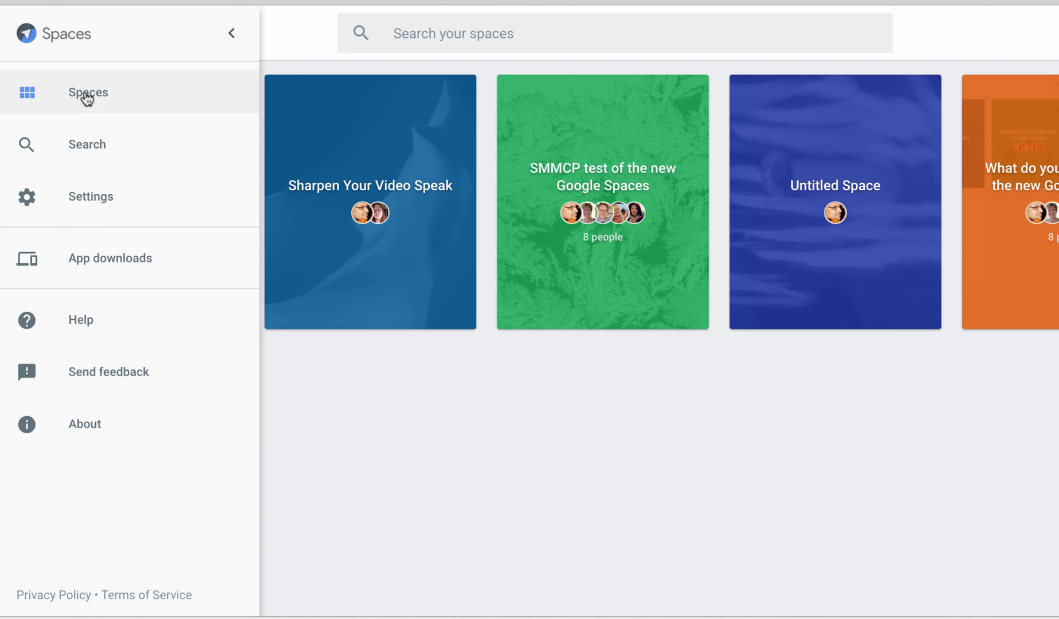
{"action": "left_click", "coordinate": [479, 426]}
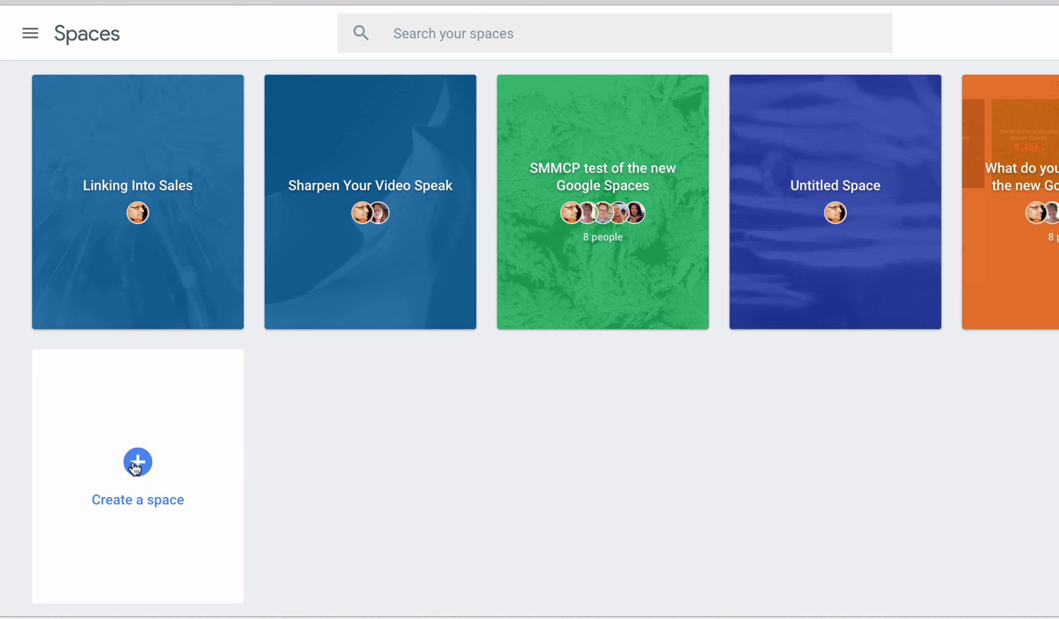
Create a new space titled 'test space' and show its INVITE VIA sharing options
{"action": "left_click", "coordinate": [138, 462]}
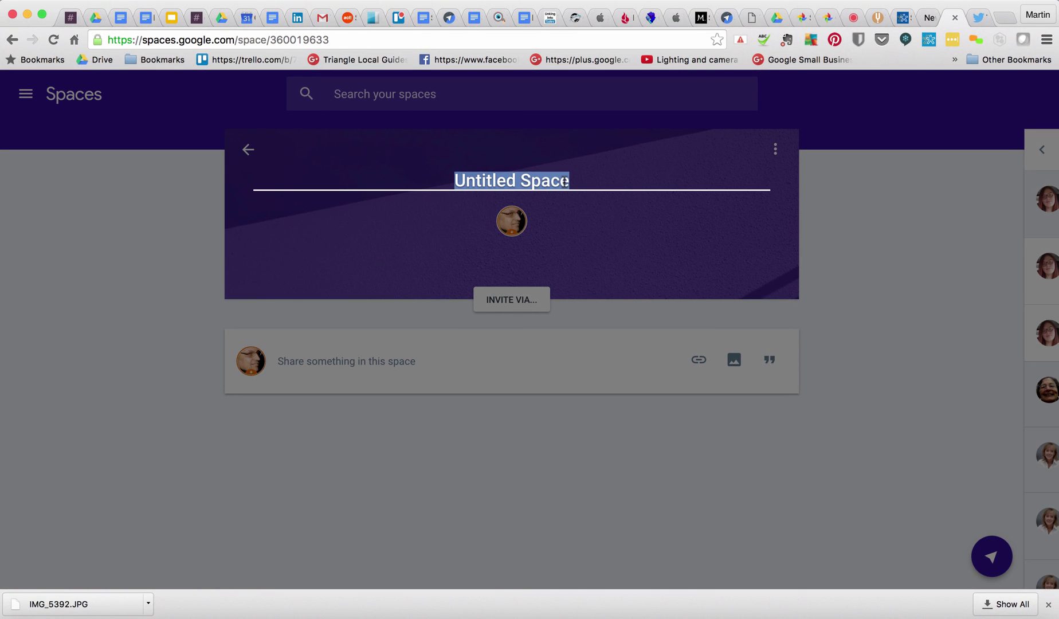
{"action": "type", "text": "test space"}
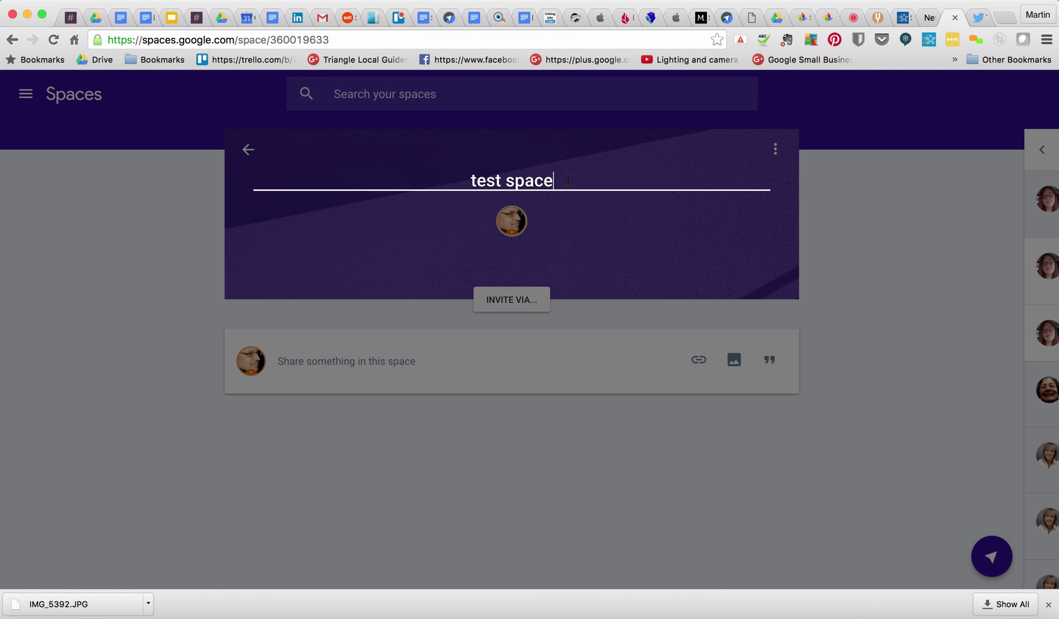
{"action": "key", "text": "Return"}
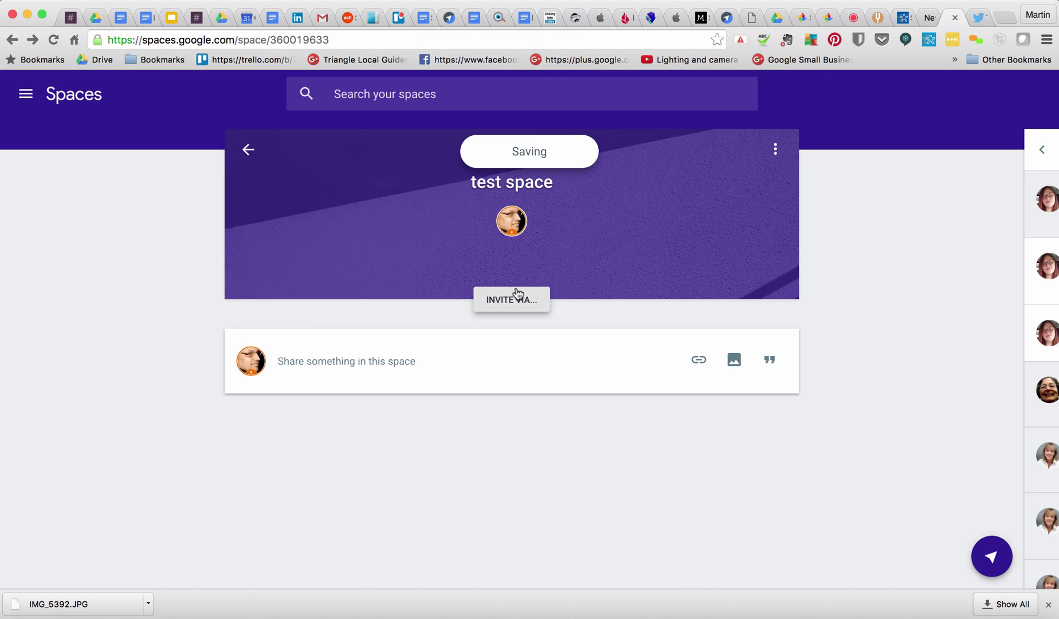
{"action": "left_click", "coordinate": [515, 298]}
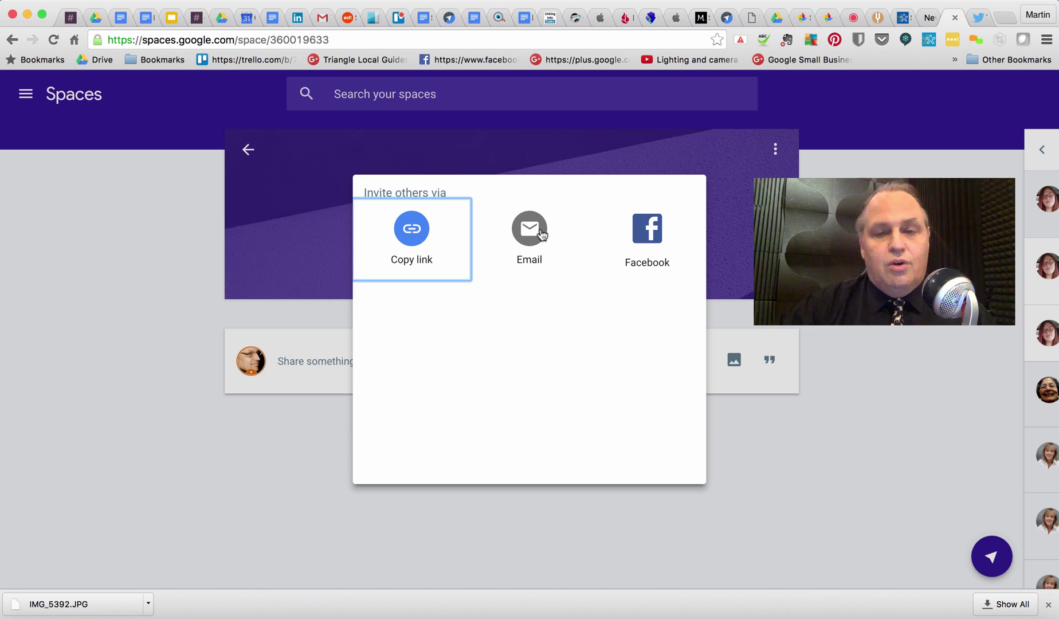
Start a Facebook share of test space, check the share-to dropdown, then cancel and dismiss the invite options
{"action": "left_click", "coordinate": [648, 245]}
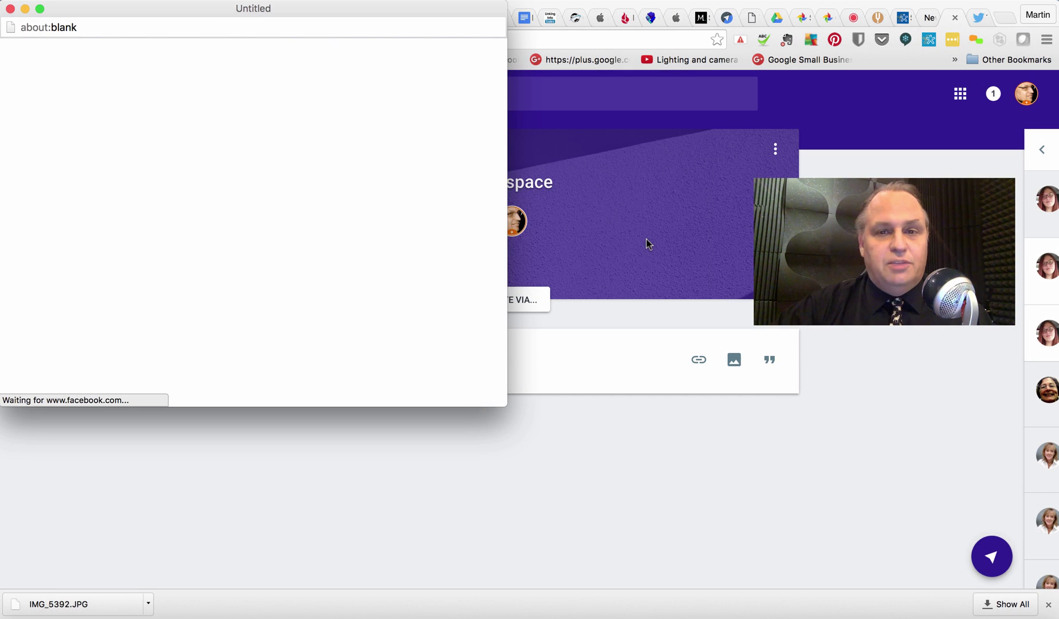
{"action": "left_click", "coordinate": [108, 87]}
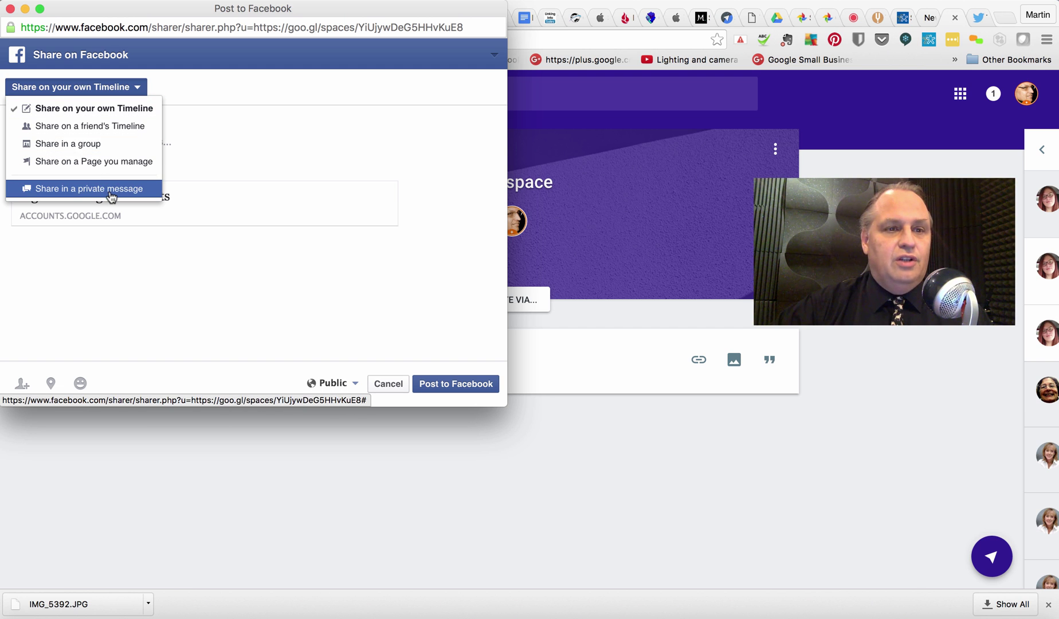
{"action": "left_click", "coordinate": [10, 10]}
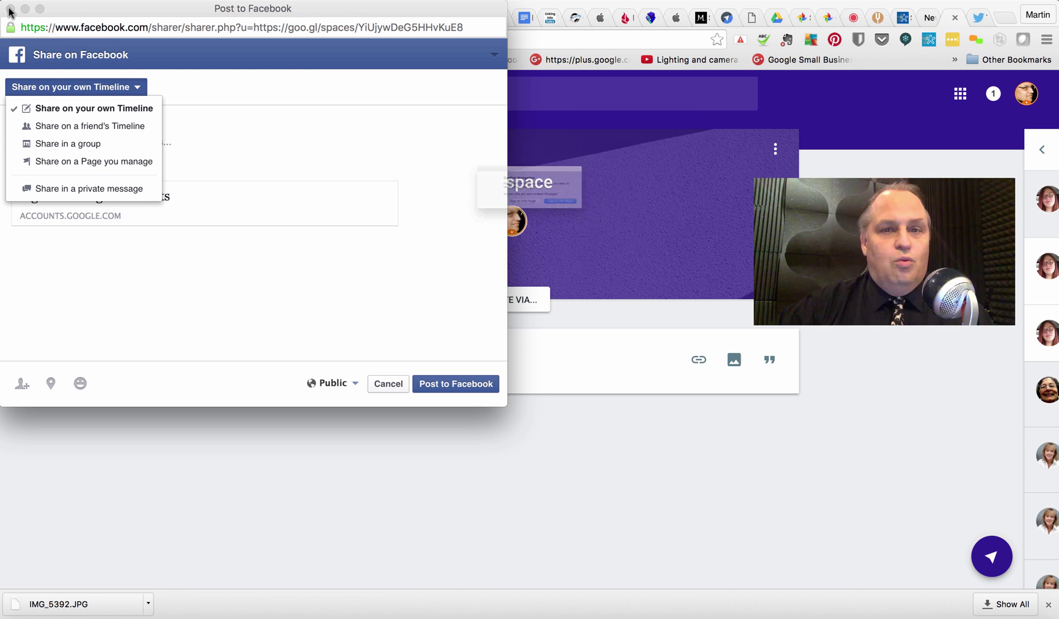
{"action": "left_click", "coordinate": [620, 229]}
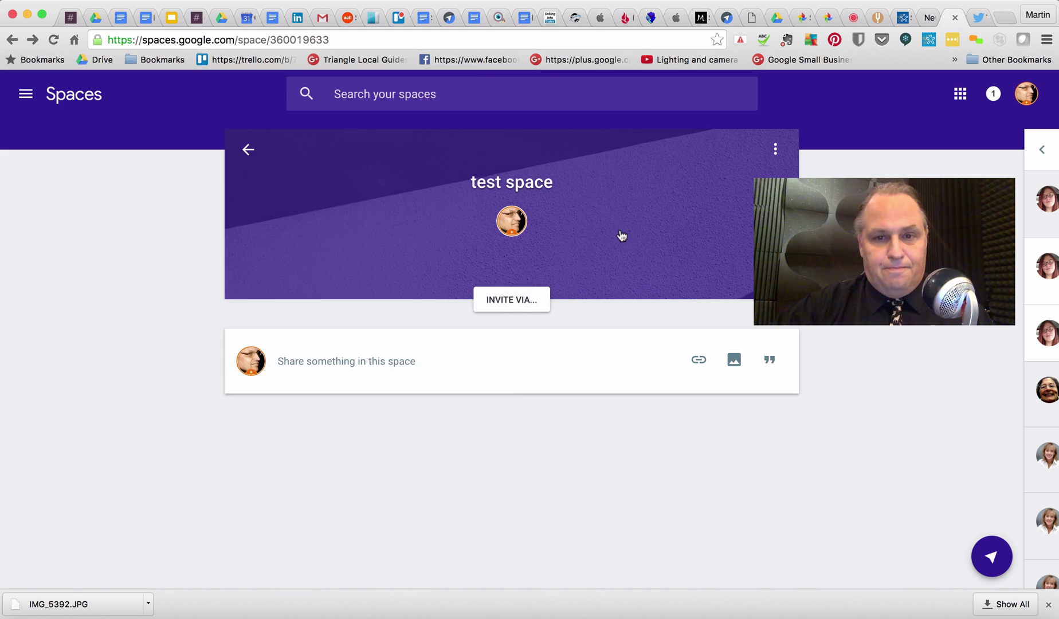
{"action": "left_click", "coordinate": [529, 294]}
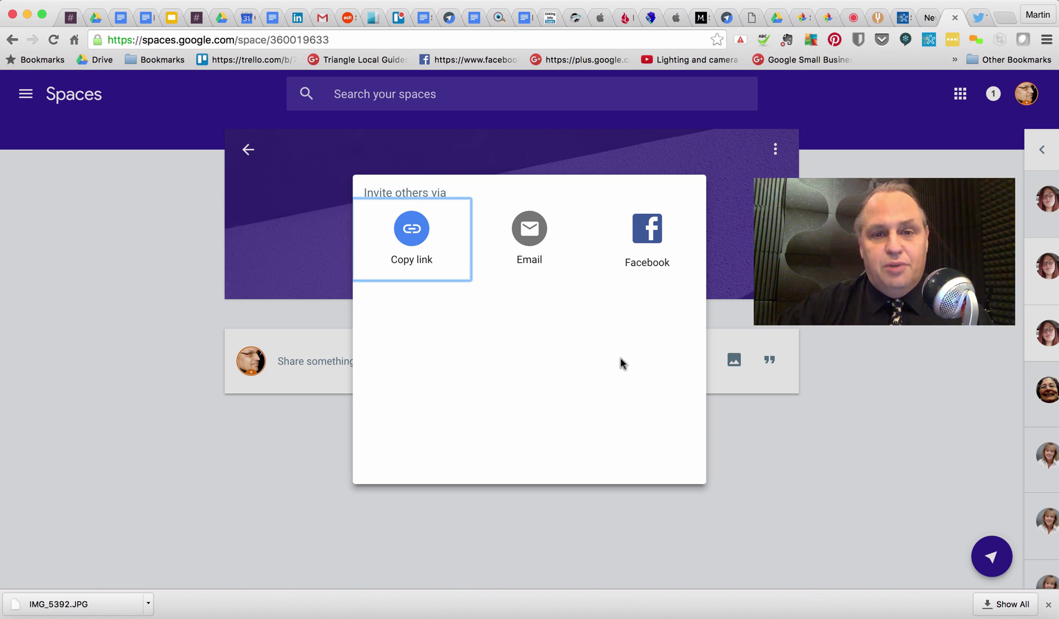
{"action": "left_click", "coordinate": [25, 94]}
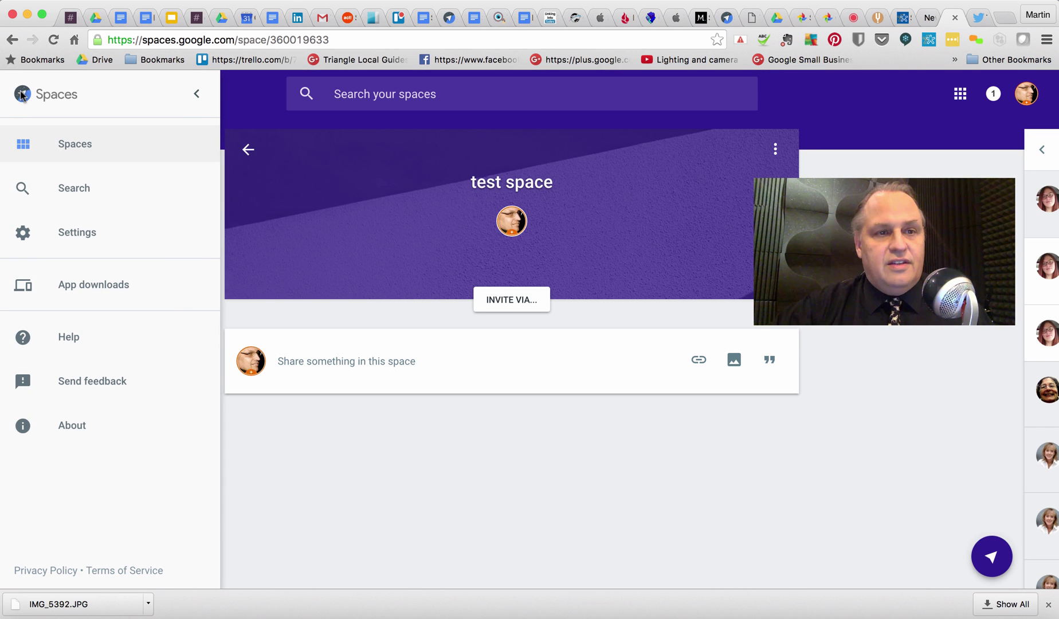
From the drawer's Spaces list, enter the orange 'What do you impression of the new Google Spaces?' space
{"action": "left_click", "coordinate": [61, 148]}
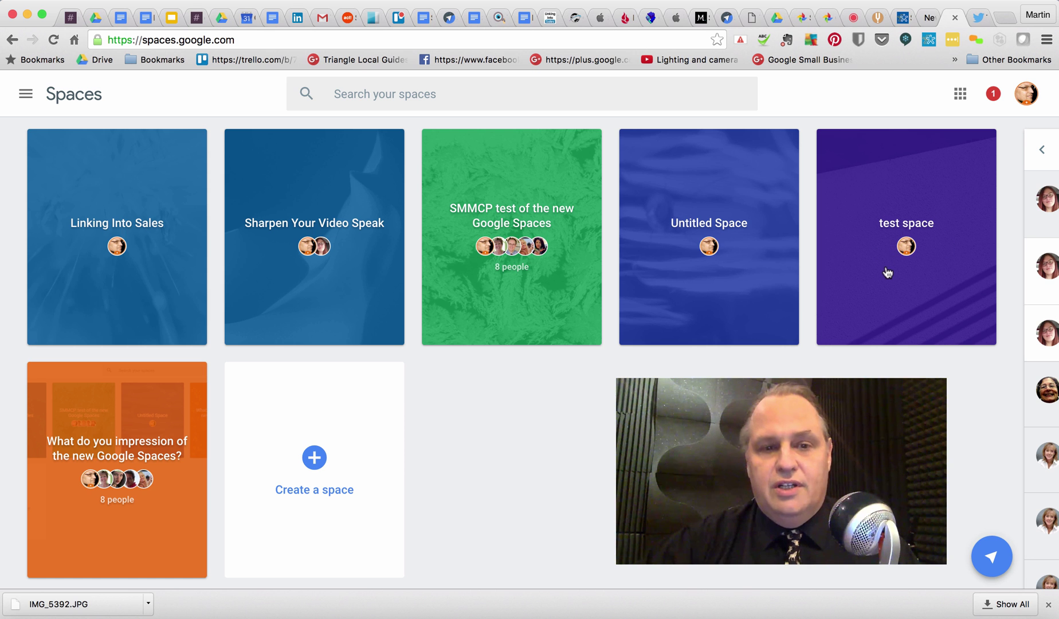
{"action": "left_click", "coordinate": [125, 451]}
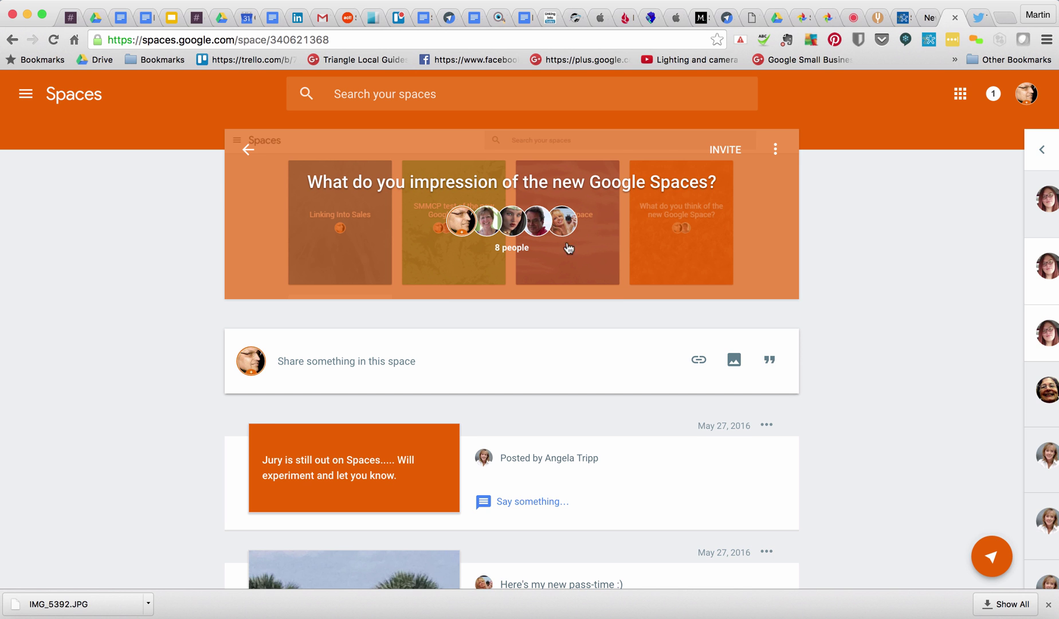
{"action": "scroll", "coordinate": [560, 345], "scroll_direction": "down", "scroll_amount": 2}
{"action": "scroll", "coordinate": [560, 345], "scroll_direction": "down", "scroll_amount": 3}
{"action": "scroll", "coordinate": [495, 274], "scroll_direction": "up", "scroll_amount": 5}
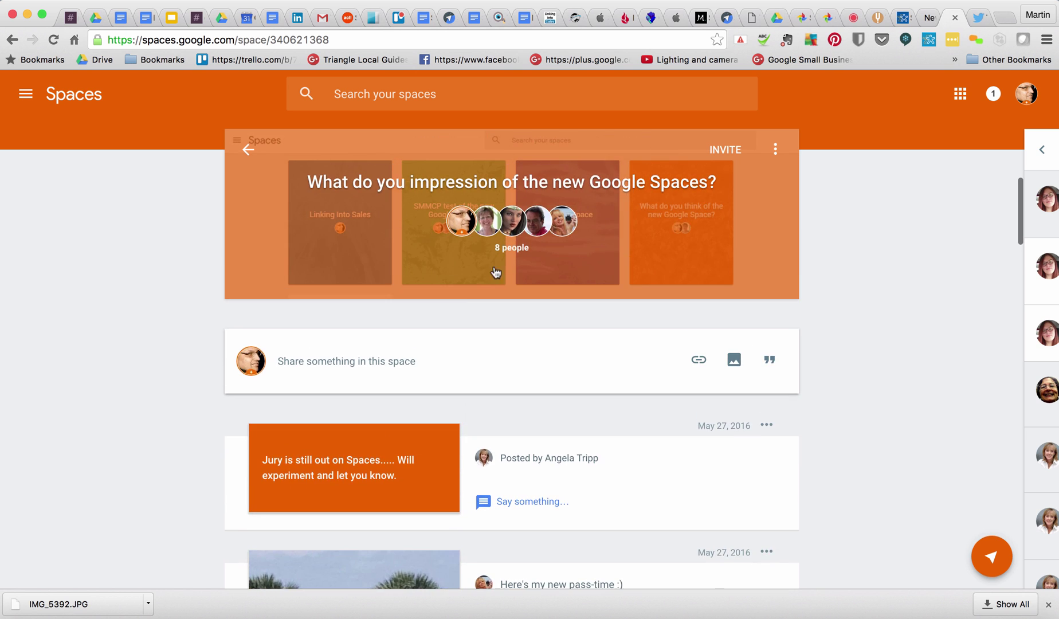
Start a post in the orange space, try the link and photo options, then choose a text post
{"action": "left_click", "coordinate": [412, 372]}
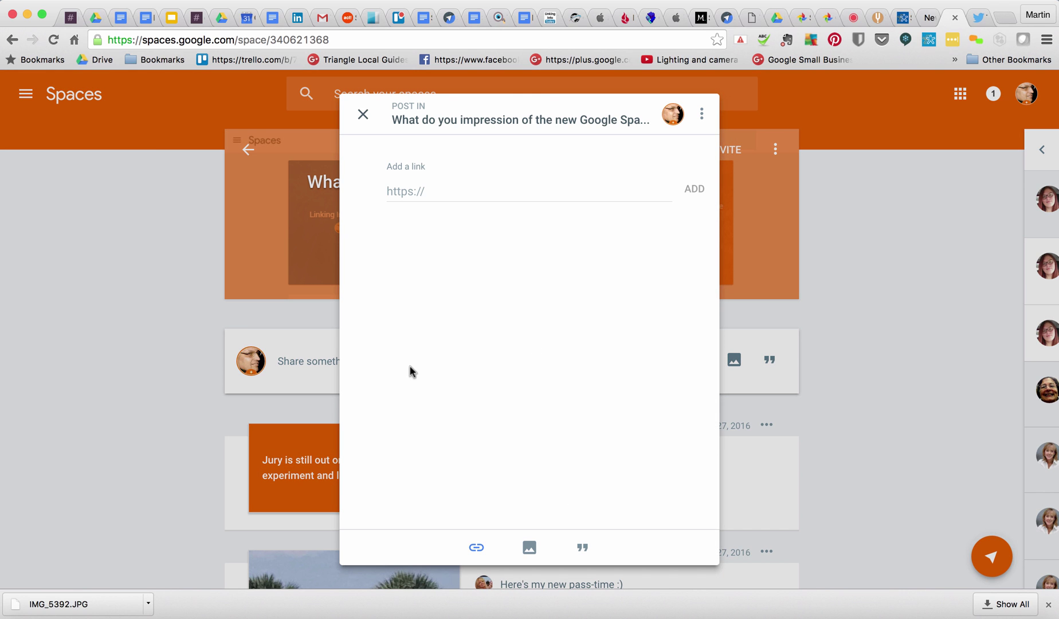
{"action": "left_click", "coordinate": [421, 191]}
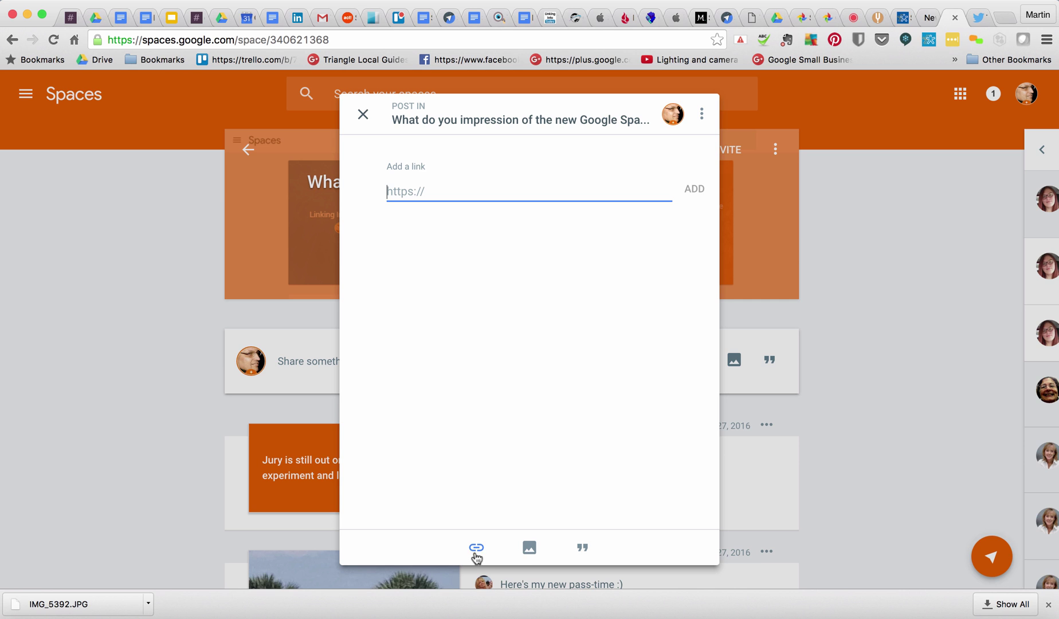
{"action": "left_click", "coordinate": [528, 552]}
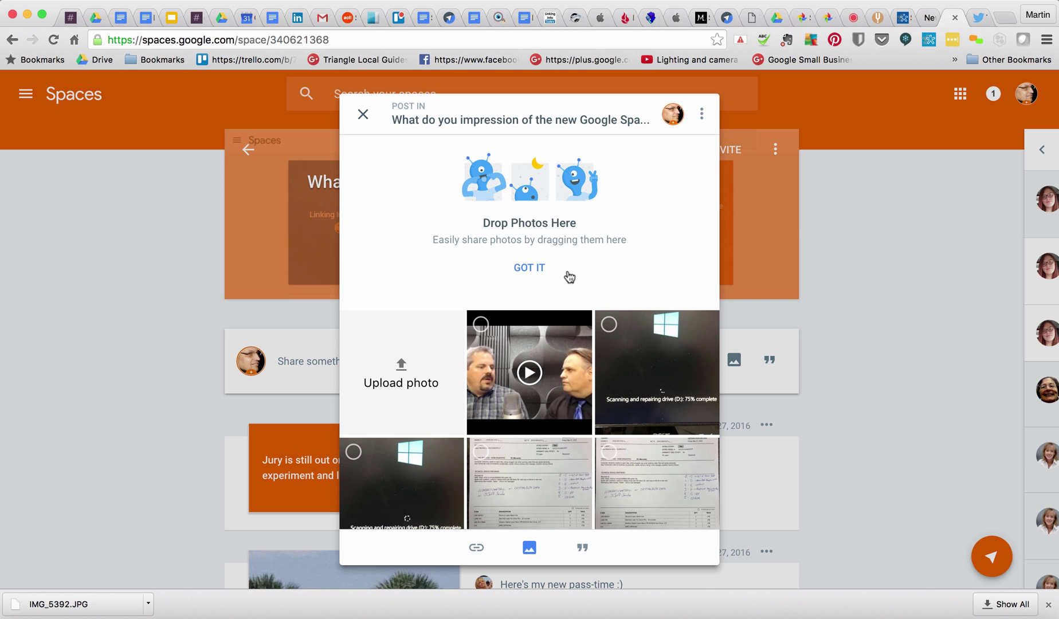
{"action": "mouse_move", "coordinate": [529, 372]}
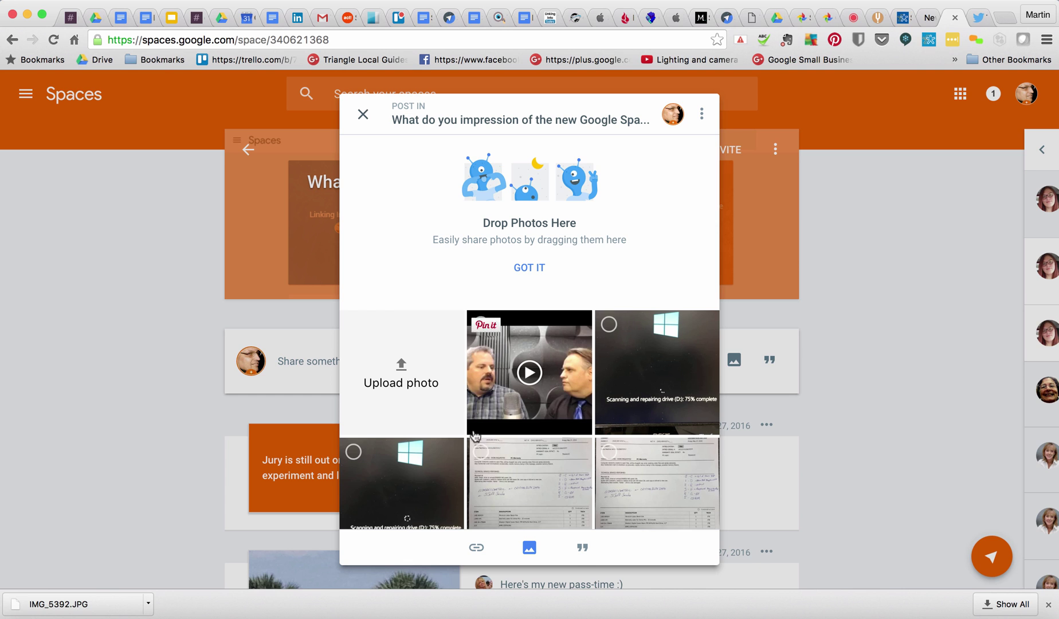
{"action": "left_click", "coordinate": [584, 552]}
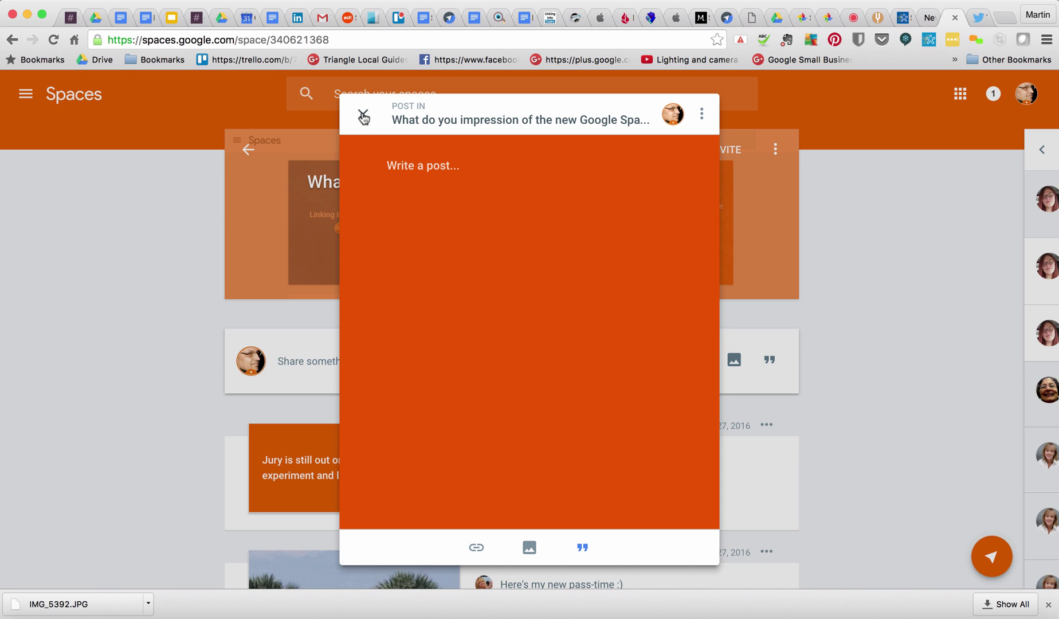
{"action": "type", "text": "I"}
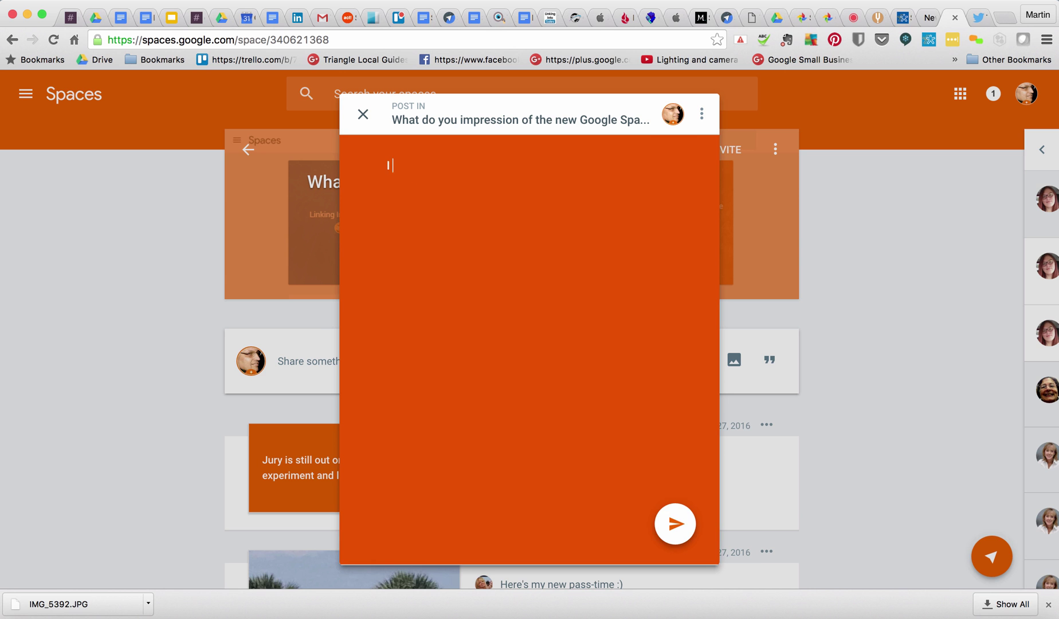
{"action": "type", "text": " am posting a c"}
{"action": "type", "text": "omment while mak"}
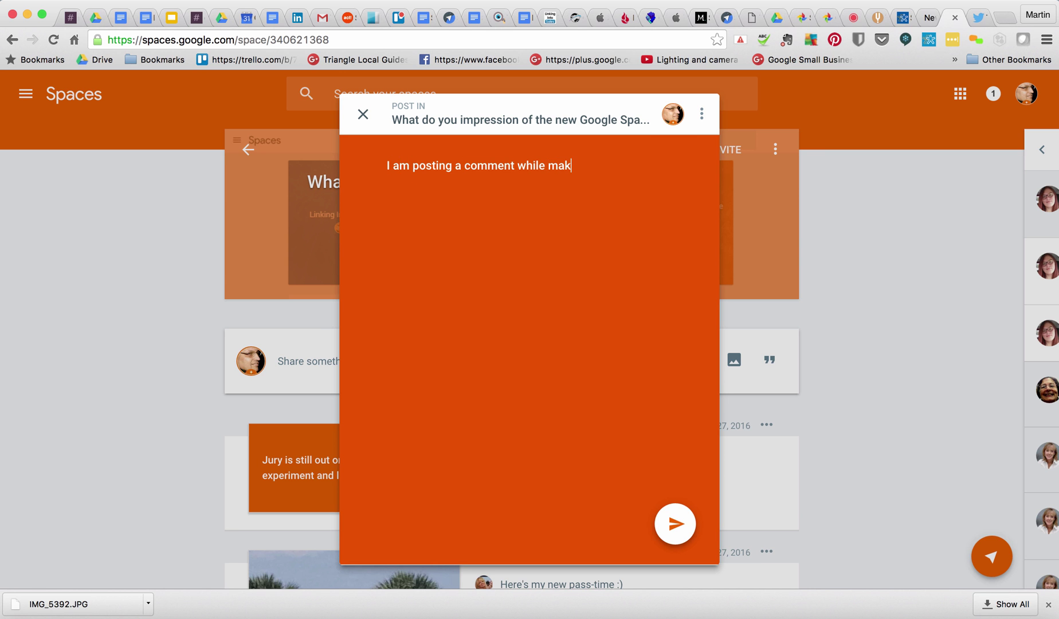
{"action": "type", "text": "ing a video into to Google Spaces."}
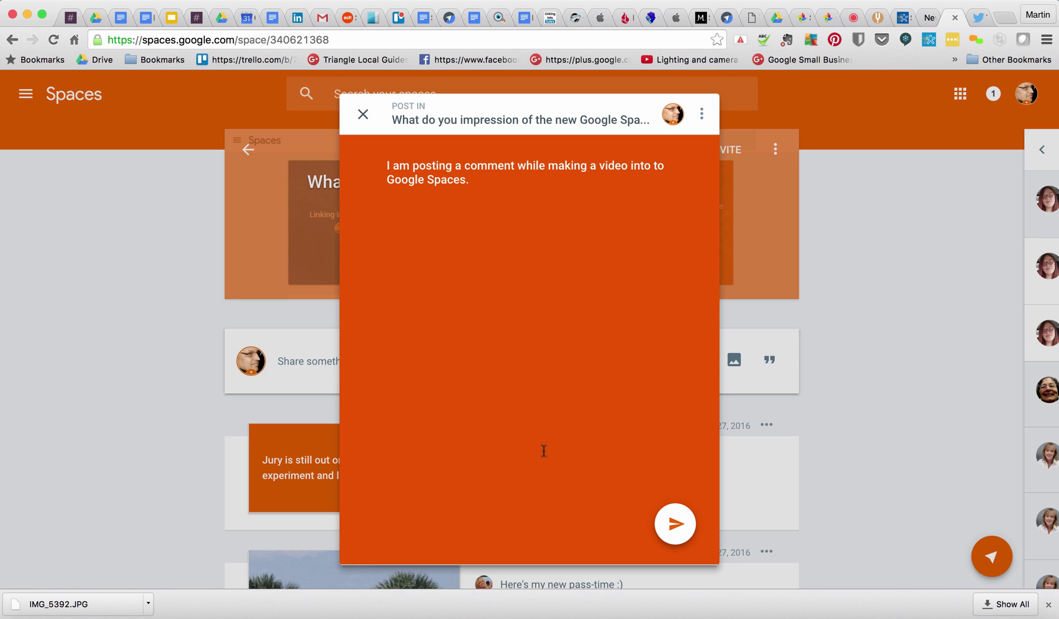
Send the post 'I am posting a comment while making a video into to Google Spaces.'
{"action": "left_click", "coordinate": [673, 530]}
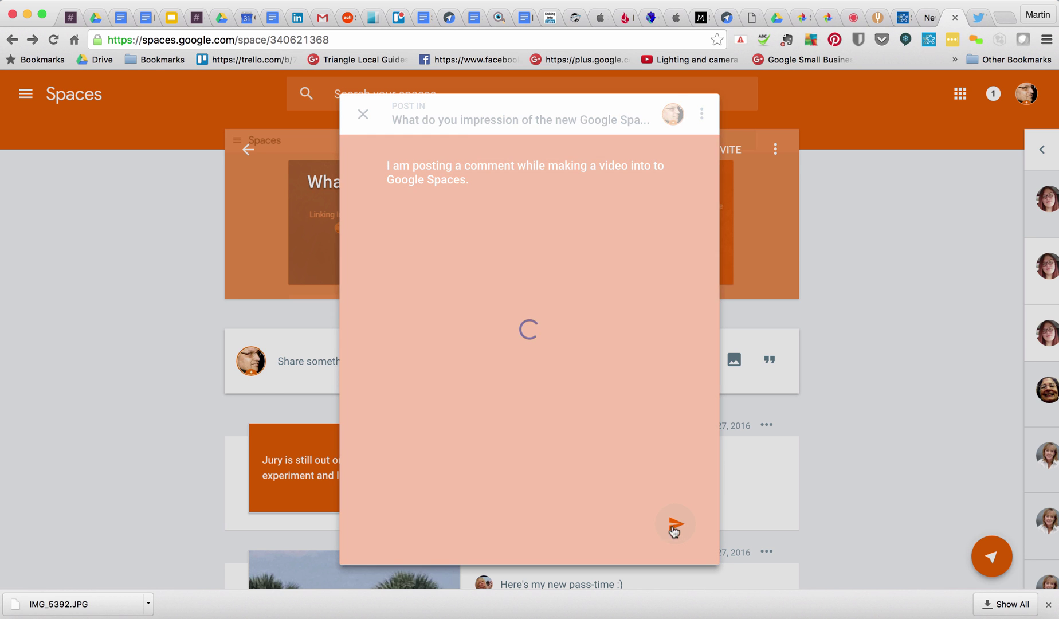
{"action": "scroll", "coordinate": [671, 529], "scroll_direction": "down", "scroll_amount": 5}
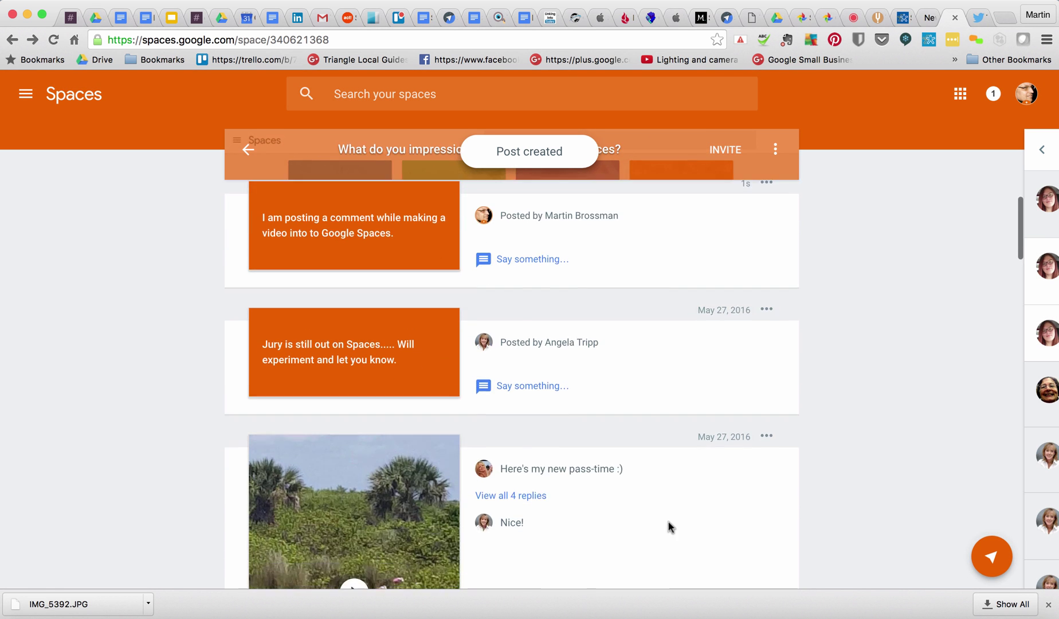
{"action": "scroll", "coordinate": [669, 527], "scroll_direction": "up", "scroll_amount": 5}
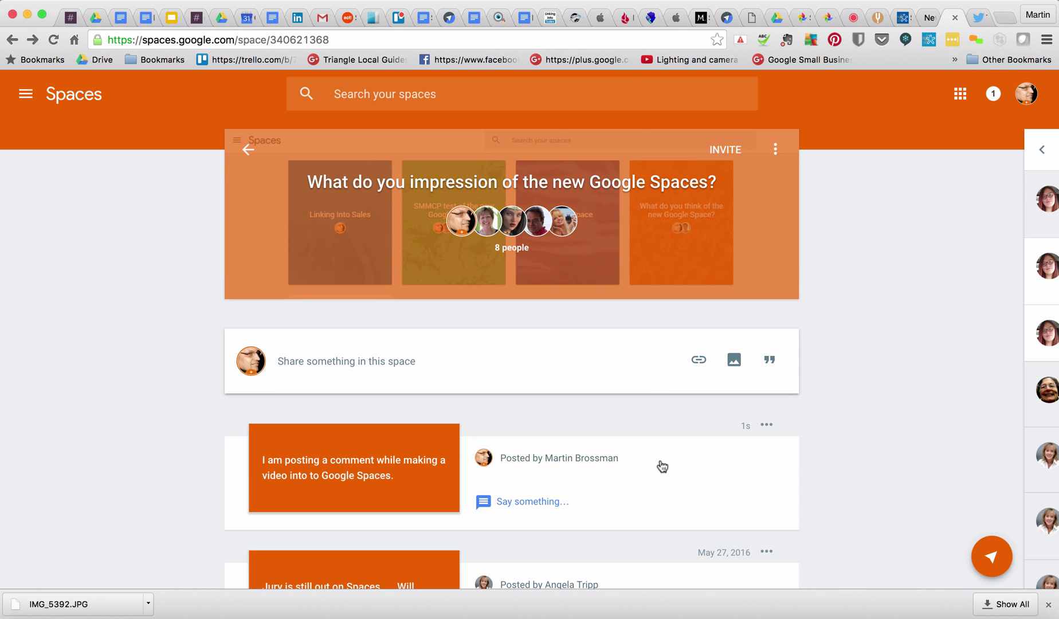
{"action": "scroll", "coordinate": [592, 486], "scroll_direction": "down", "scroll_amount": 1}
{"action": "scroll", "coordinate": [592, 486], "scroll_direction": "down", "scroll_amount": 2}
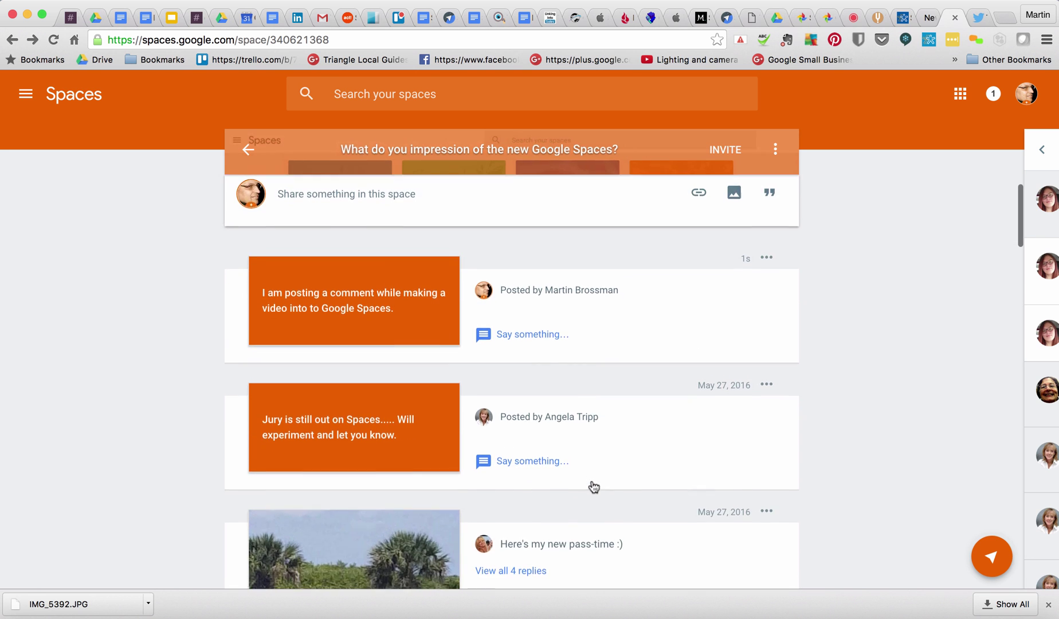
{"action": "scroll", "coordinate": [592, 487], "scroll_direction": "down", "scroll_amount": 2}
{"action": "scroll", "coordinate": [594, 486], "scroll_direction": "down", "scroll_amount": 2}
{"action": "scroll", "coordinate": [594, 487], "scroll_direction": "down", "scroll_amount": 2}
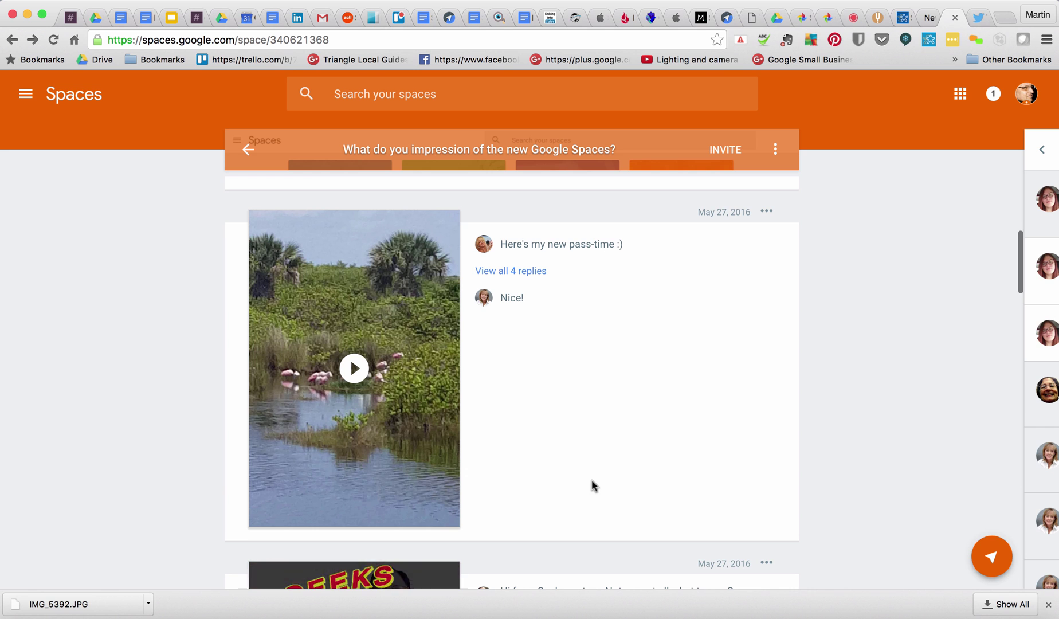
{"action": "scroll", "coordinate": [592, 486], "scroll_direction": "down", "scroll_amount": 1}
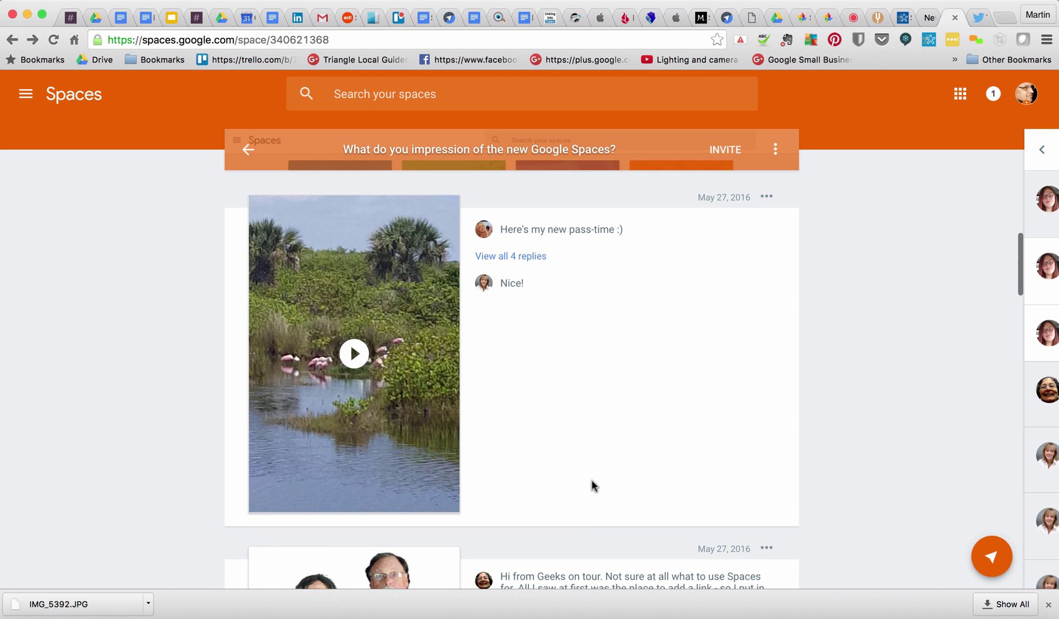
{"action": "scroll", "coordinate": [592, 486], "scroll_direction": "down", "scroll_amount": 1}
{"action": "scroll", "coordinate": [592, 485], "scroll_direction": "down", "scroll_amount": 3}
{"action": "scroll", "coordinate": [592, 485], "scroll_direction": "down", "scroll_amount": 1}
{"action": "scroll", "coordinate": [592, 486], "scroll_direction": "down", "scroll_amount": 2}
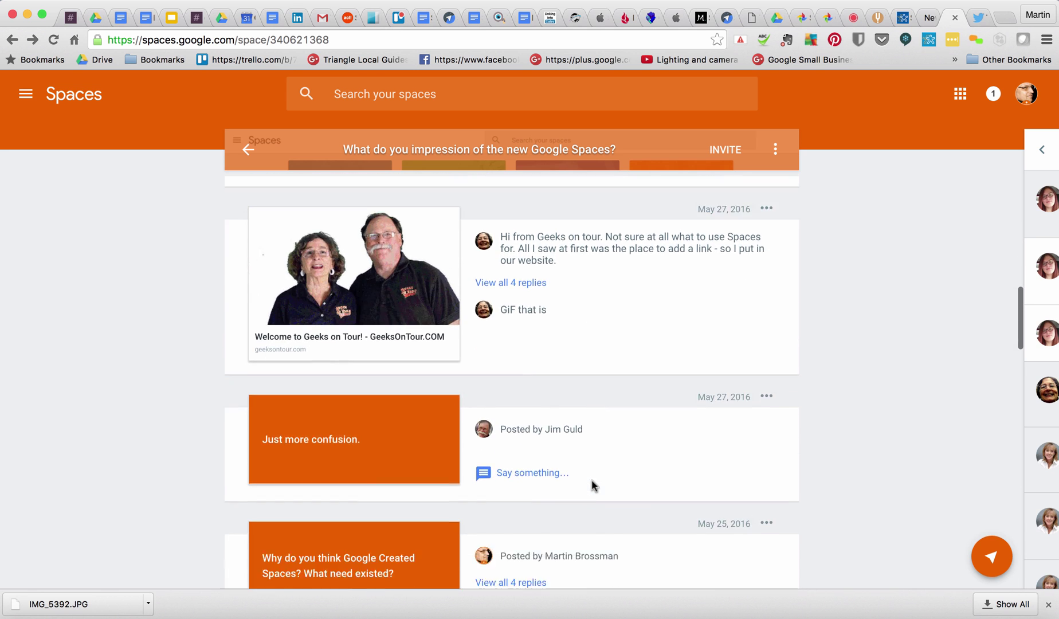
{"action": "scroll", "coordinate": [592, 487], "scroll_direction": "down", "scroll_amount": 2}
{"action": "scroll", "coordinate": [593, 486], "scroll_direction": "down", "scroll_amount": 2}
{"action": "scroll", "coordinate": [593, 486], "scroll_direction": "down", "scroll_amount": 3}
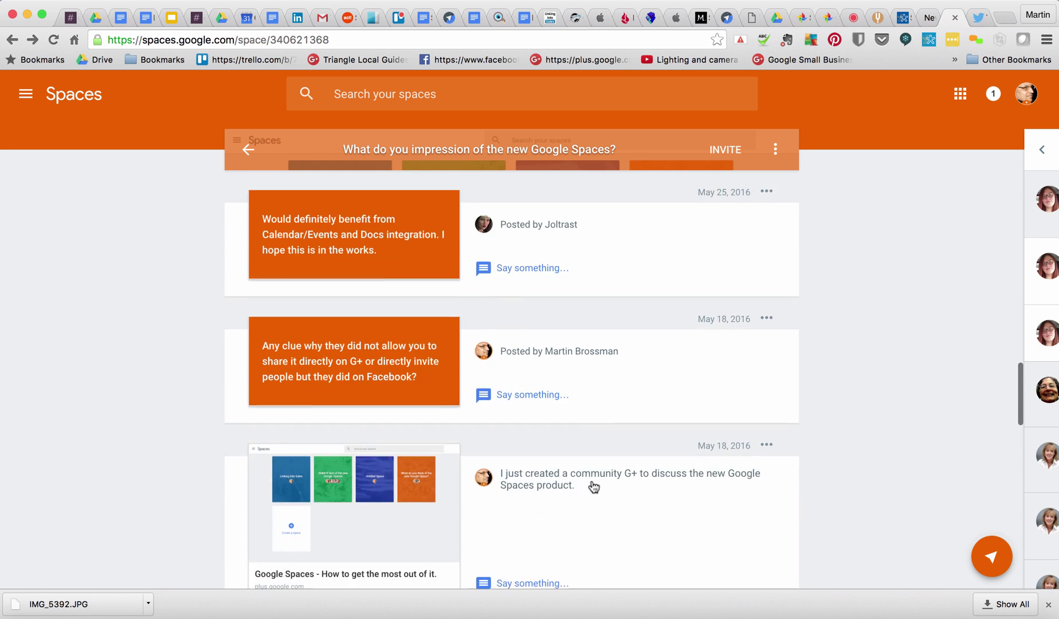
{"action": "scroll", "coordinate": [593, 486], "scroll_direction": "up", "scroll_amount": 3}
{"action": "scroll", "coordinate": [593, 487], "scroll_direction": "up", "scroll_amount": 8}
{"action": "scroll", "coordinate": [593, 486], "scroll_direction": "up", "scroll_amount": 2}
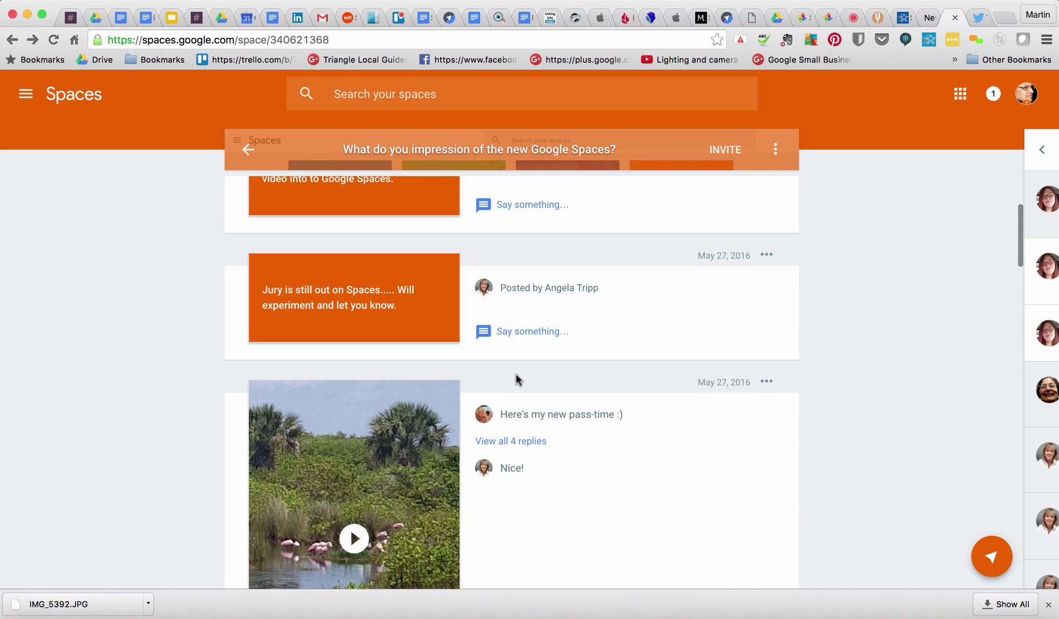
{"action": "scroll", "coordinate": [505, 413], "scroll_direction": "down", "scroll_amount": 2}
{"action": "scroll", "coordinate": [506, 413], "scroll_direction": "down", "scroll_amount": 1}
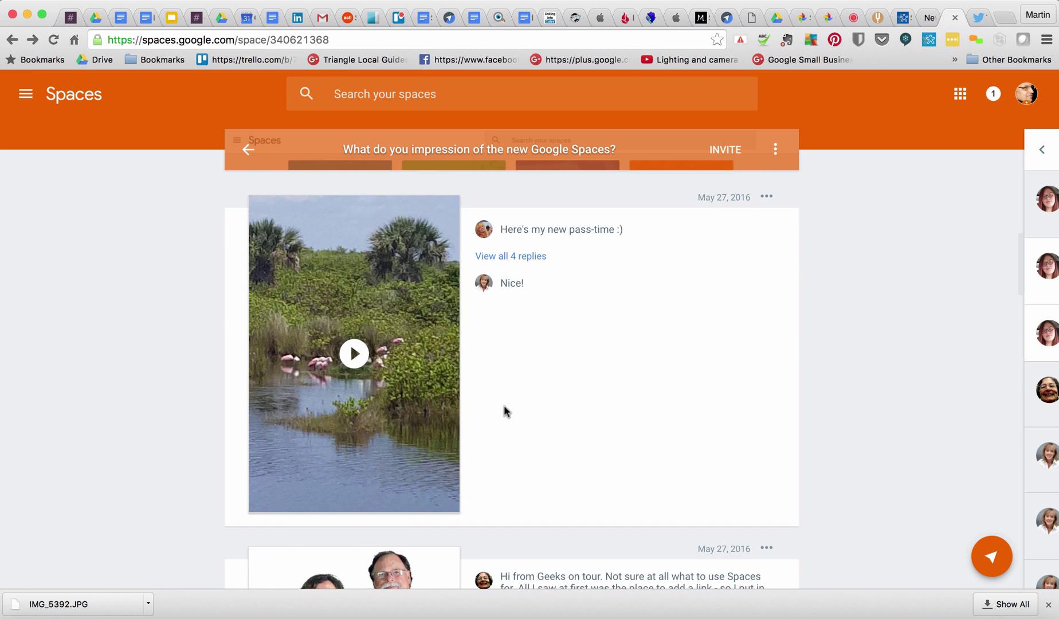
Expand the flamingo video's 4 replies and post 'Thanks for testing out Google Spaces with us.'
{"action": "left_click", "coordinate": [510, 260]}
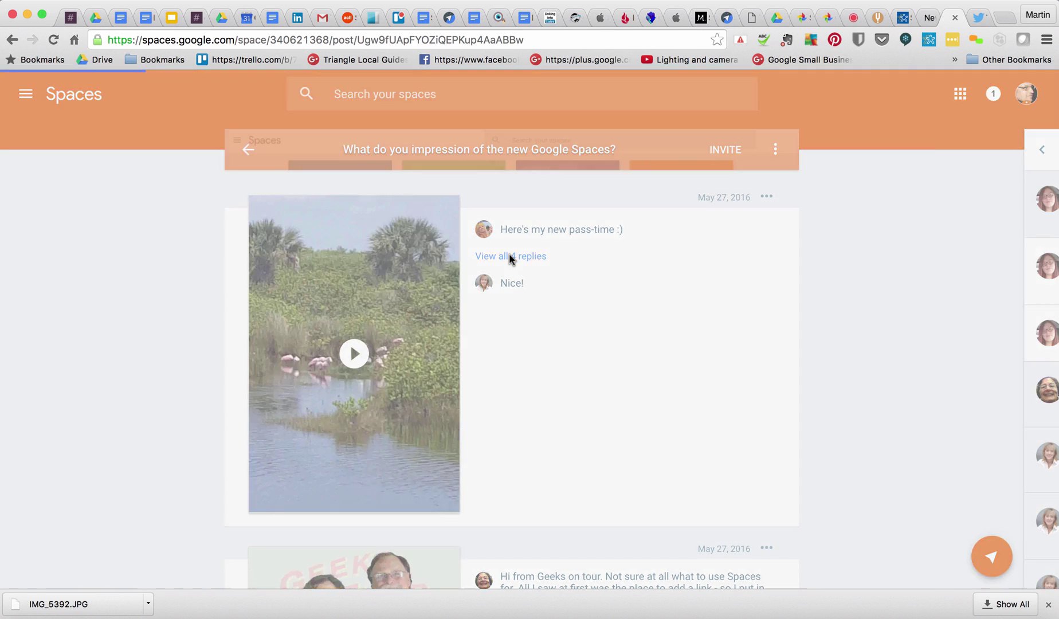
{"action": "left_click", "coordinate": [268, 438]}
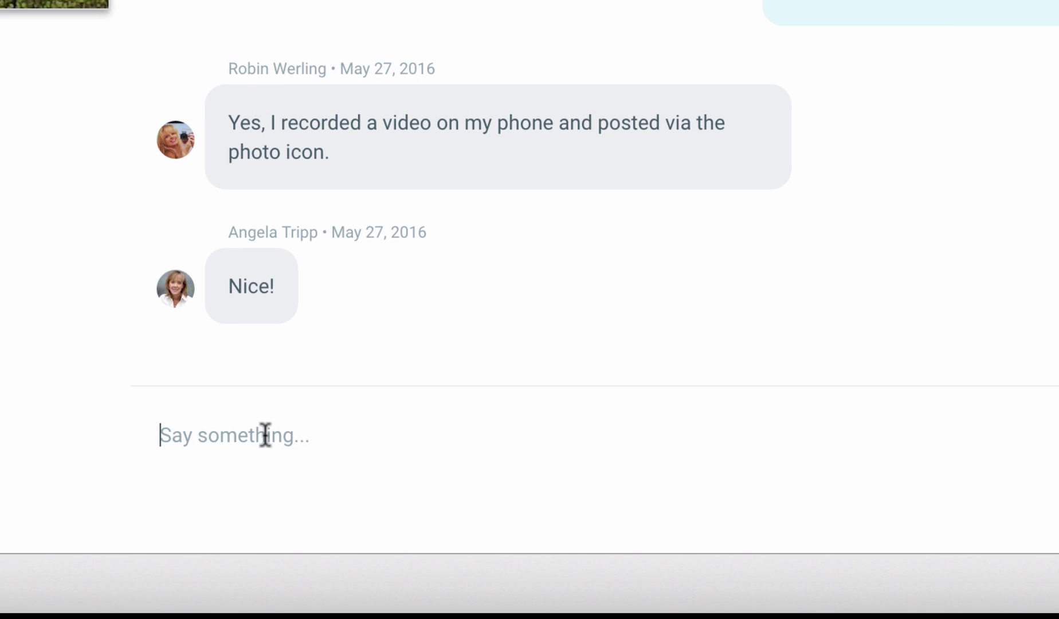
{"action": "type", "text": "Thanks for testin"}
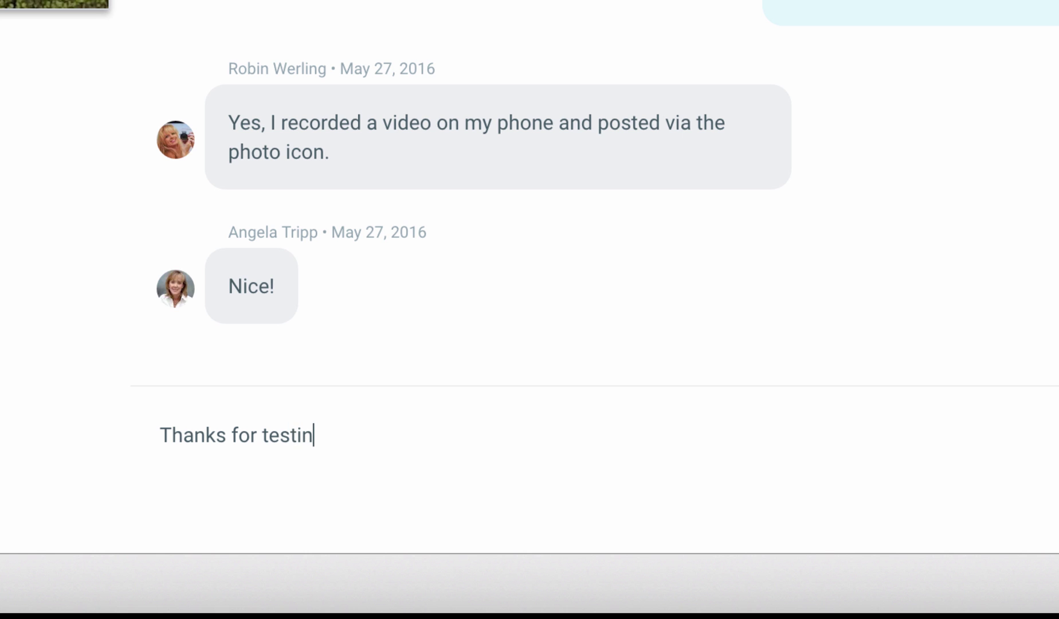
{"action": "type", "text": "g out Google "}
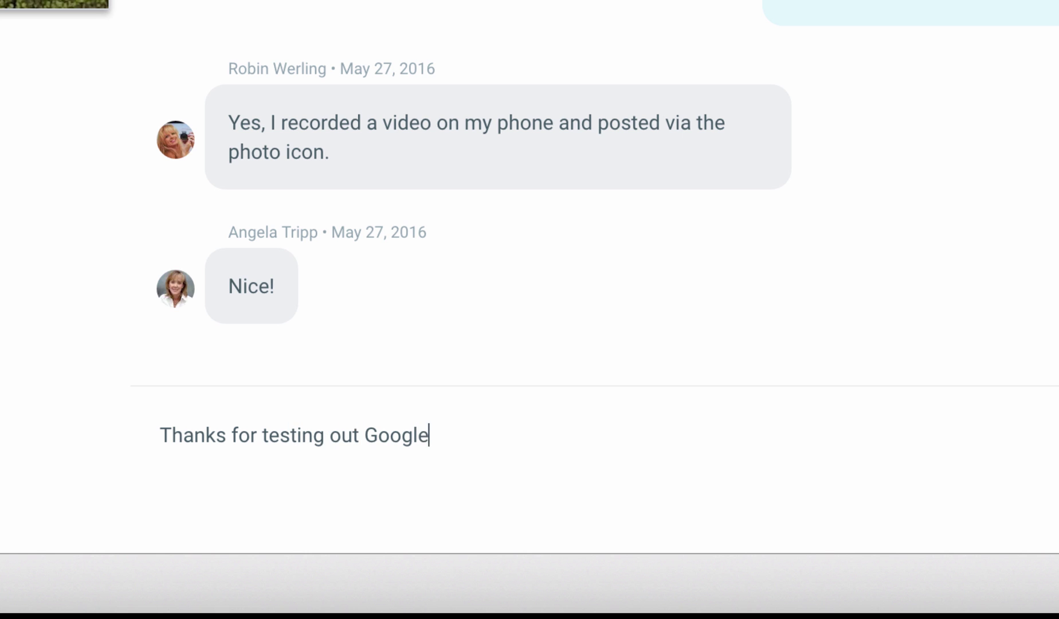
{"action": "type", "text": "Spaces"}
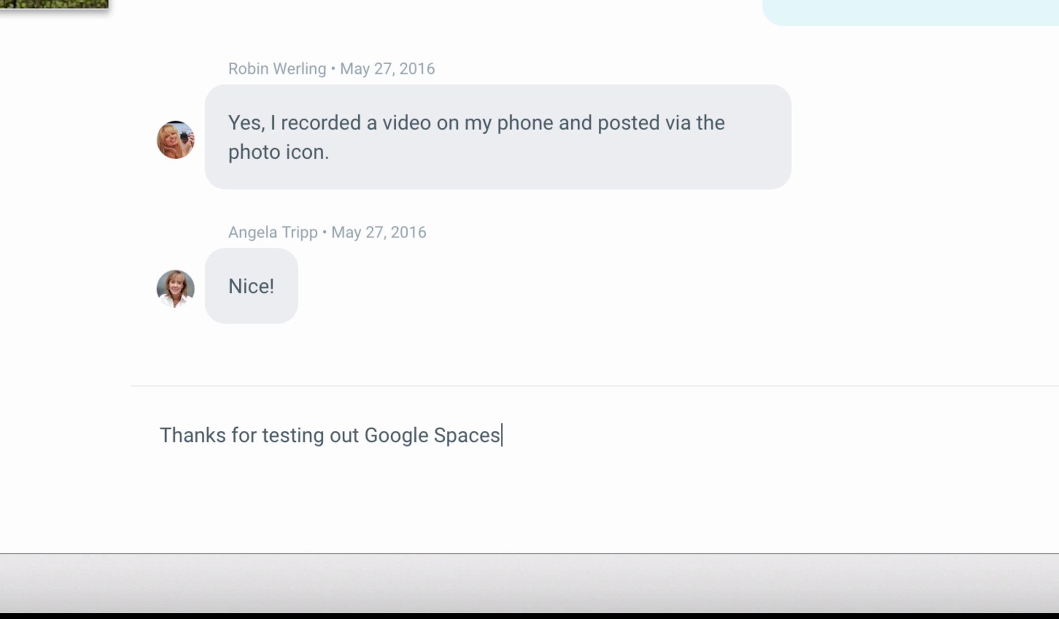
{"action": "type", "text": " with us."}
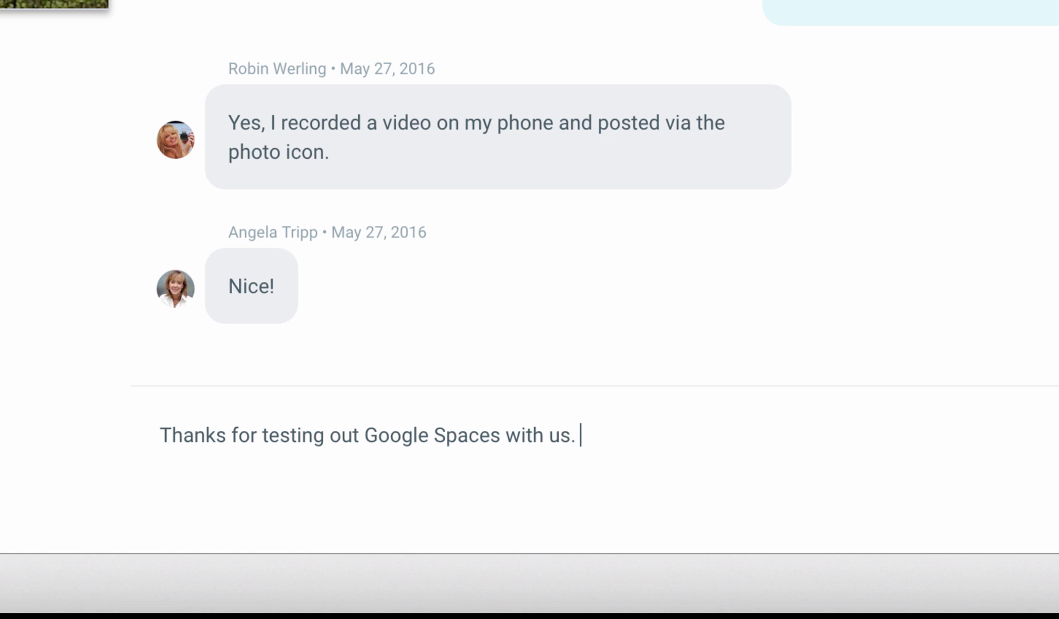
{"action": "key", "text": "Return"}
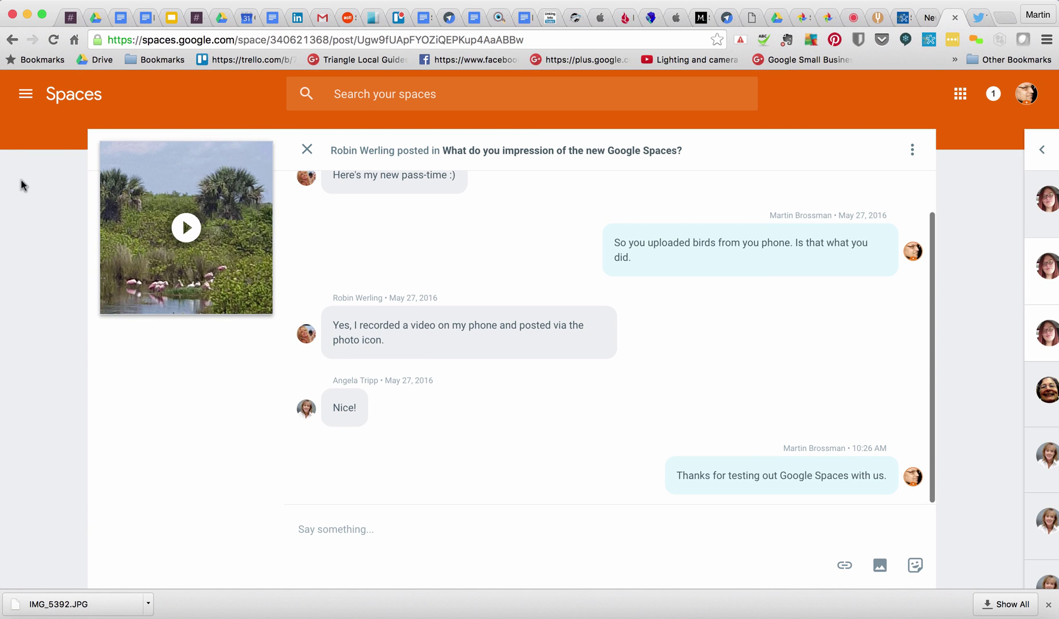
Dismiss the flamingo thread dialog to get back to the impressions space feed
{"action": "left_click", "coordinate": [85, 451]}
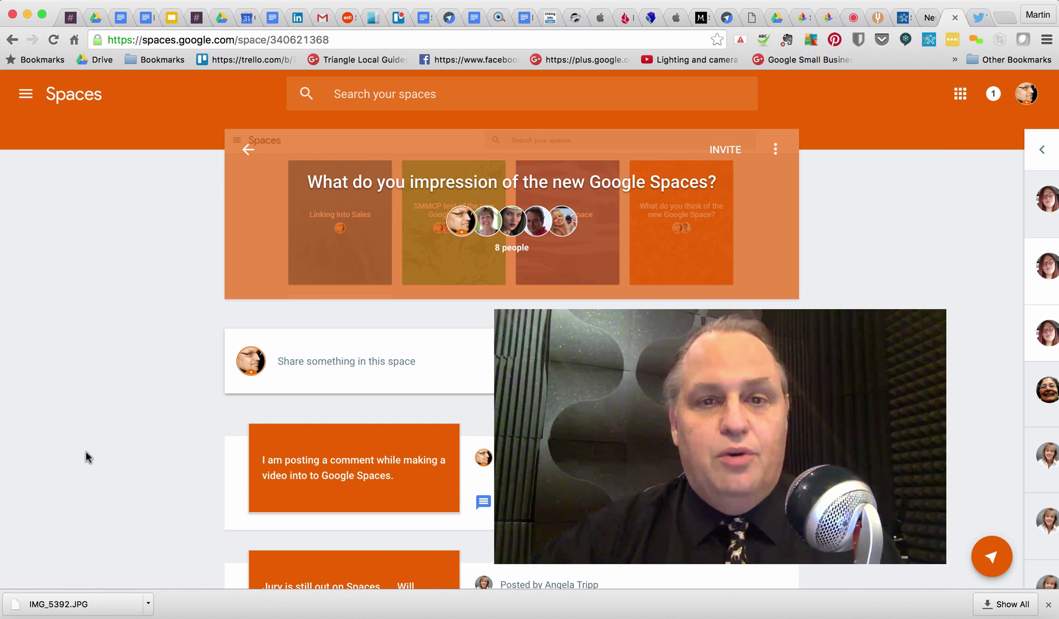